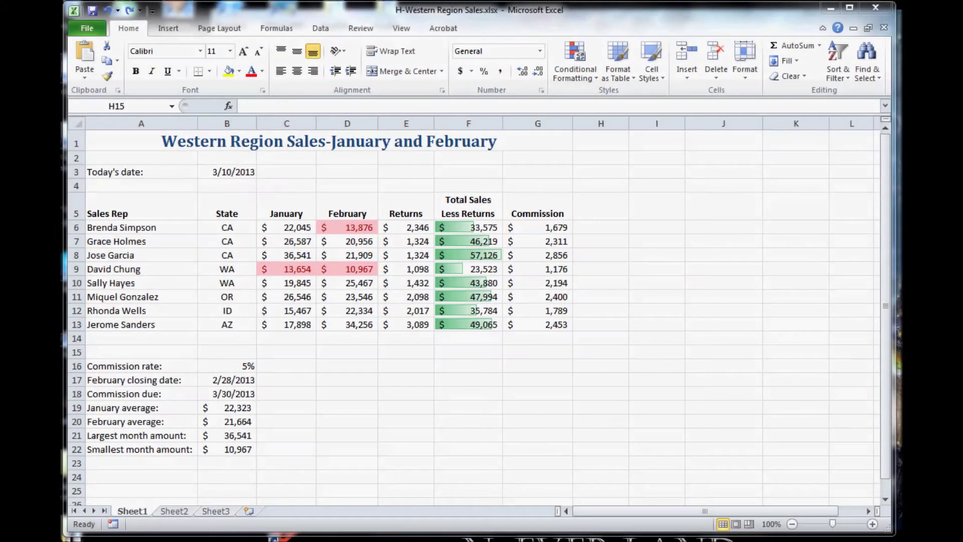
Select the Sales Rep heading in A5 and bring up the table style gallery
left_click(143, 208)
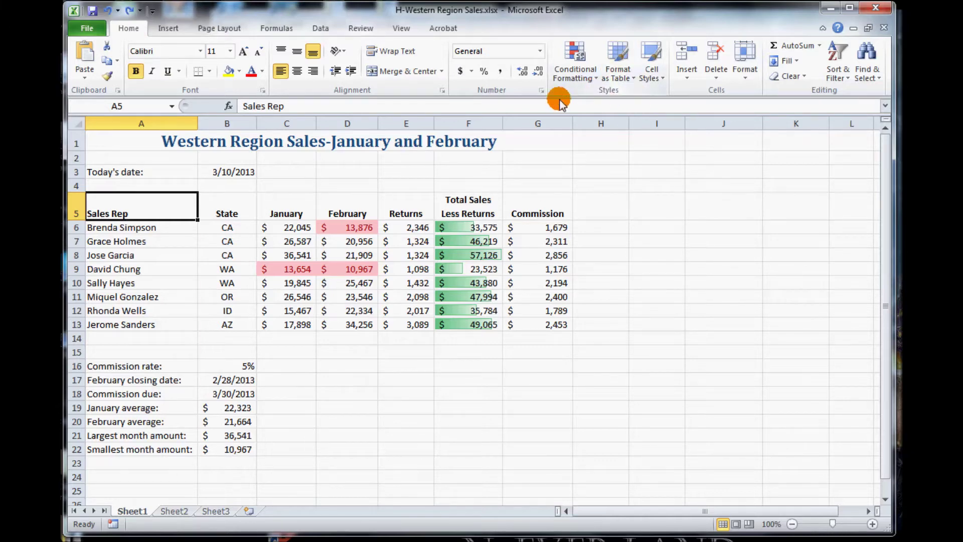
left_click(635, 80)
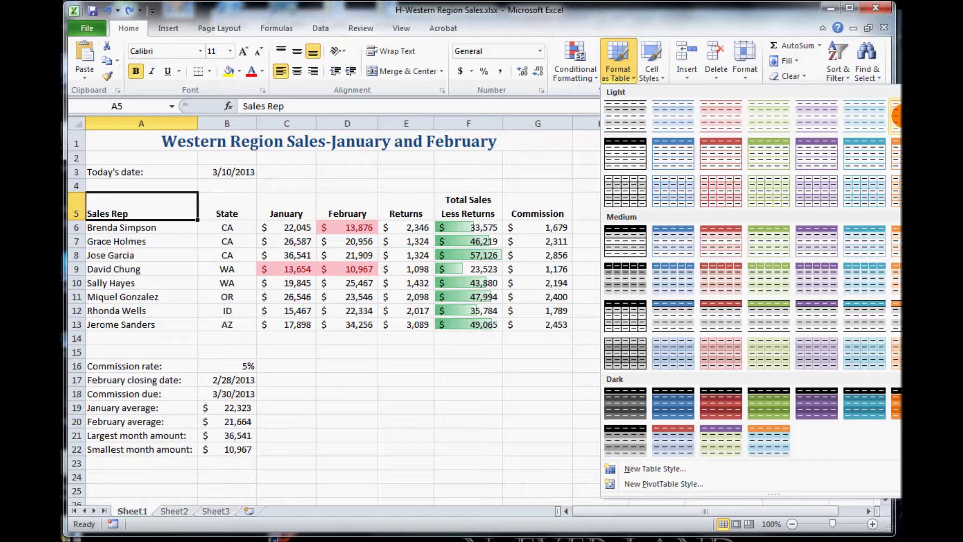
Choose the blue Table Style Light 9 for the sales data
left_click(668, 161)
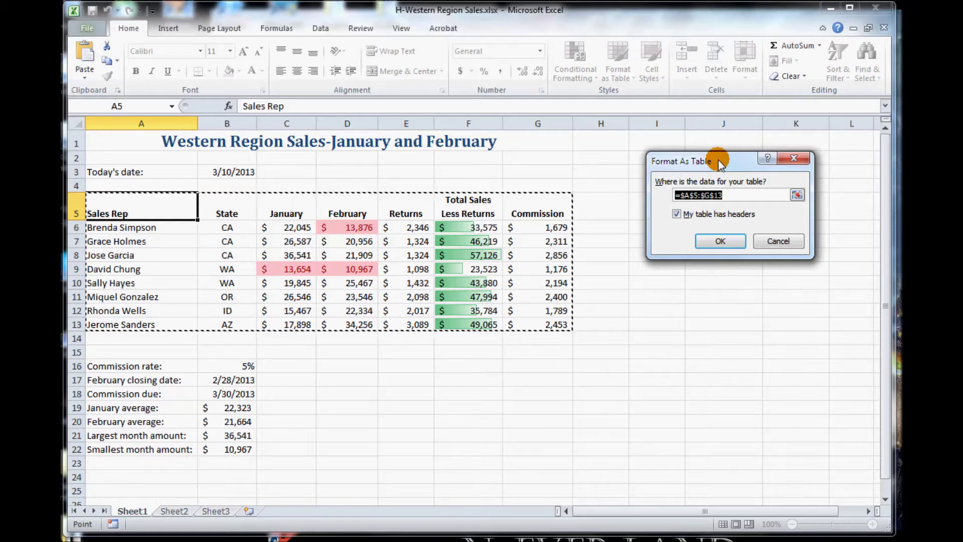
Confirm the table range $A$5:$G$13 with My table has headers checked
left_click_drag(716, 166, 693, 170)
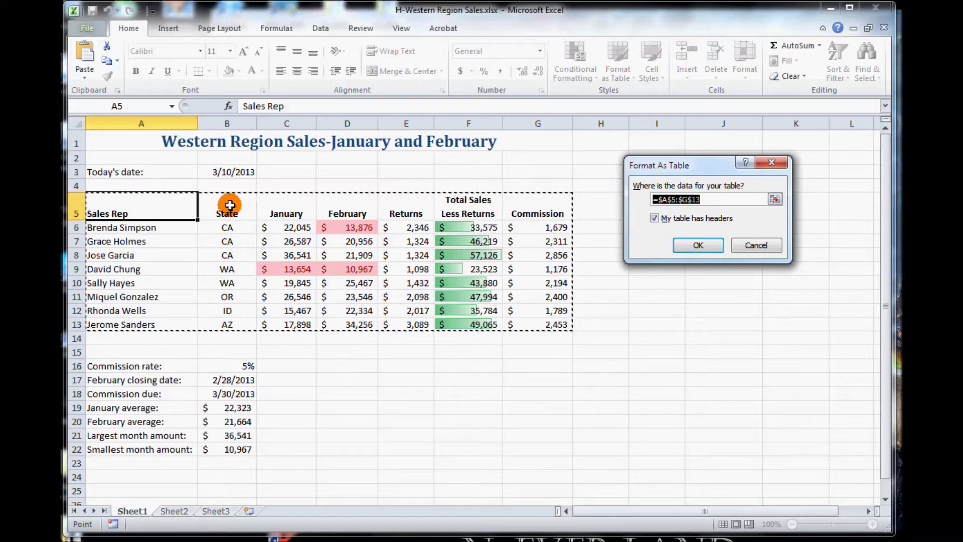
left_click(699, 245)
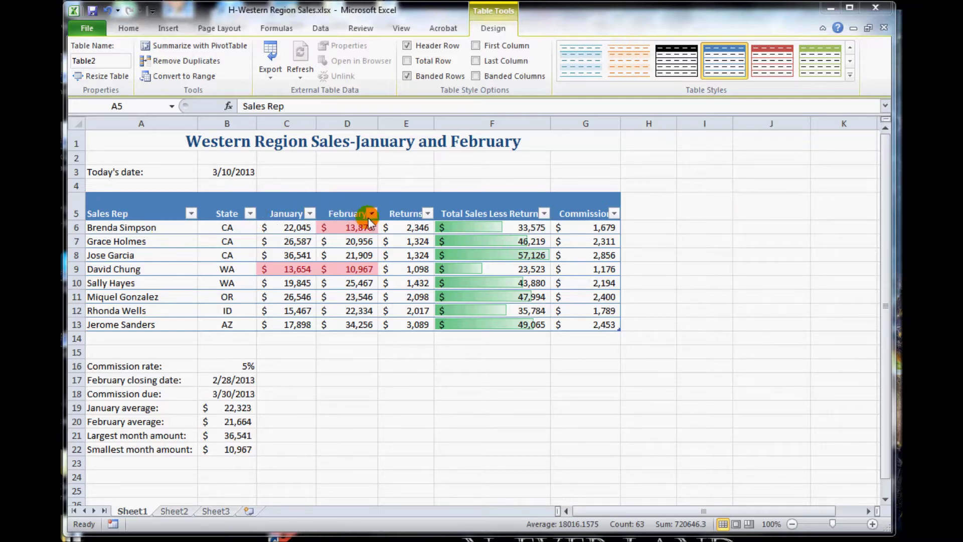
AutoFit columns D, E, F and G to their February, Returns, Total Sales Less Returns and Commission headers
double_click(377, 122)
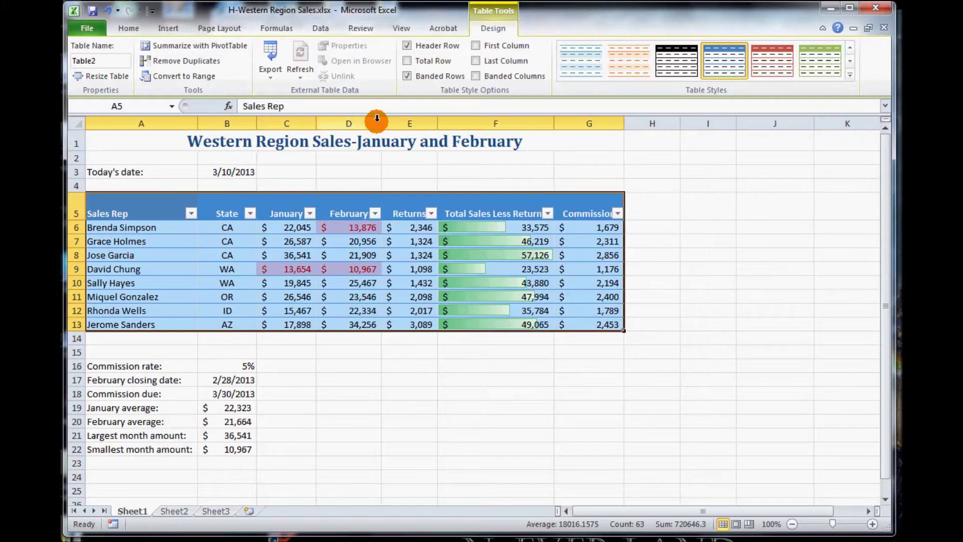
double_click(438, 123)
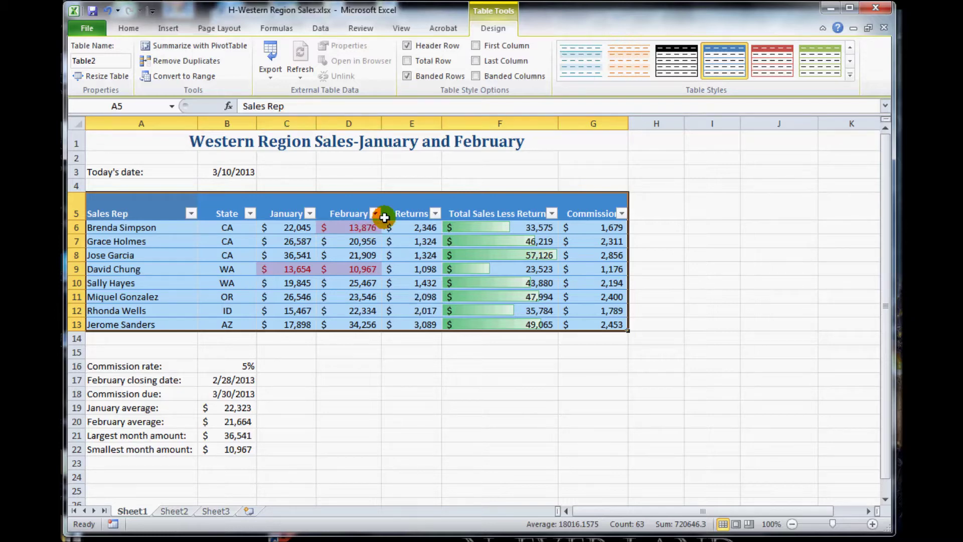
double_click(556, 124)
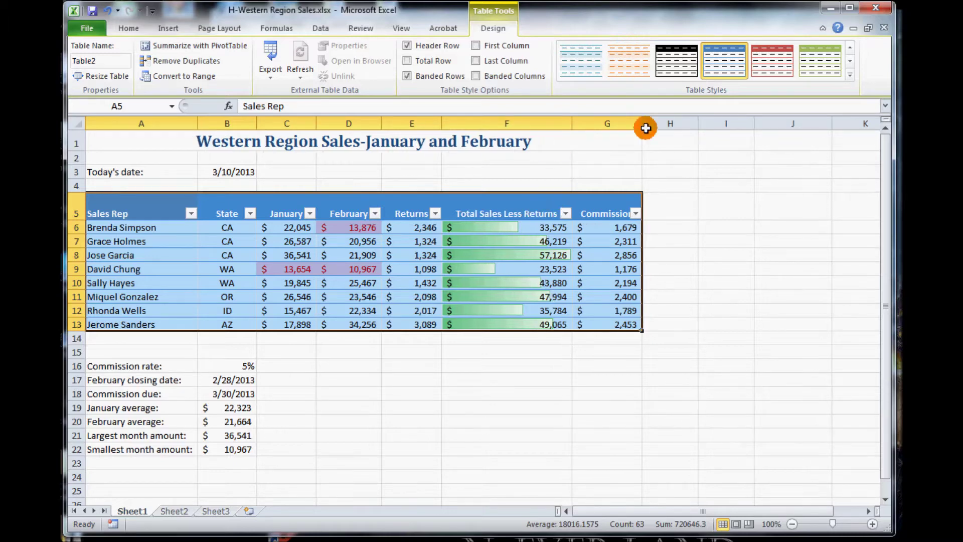
double_click(642, 123)
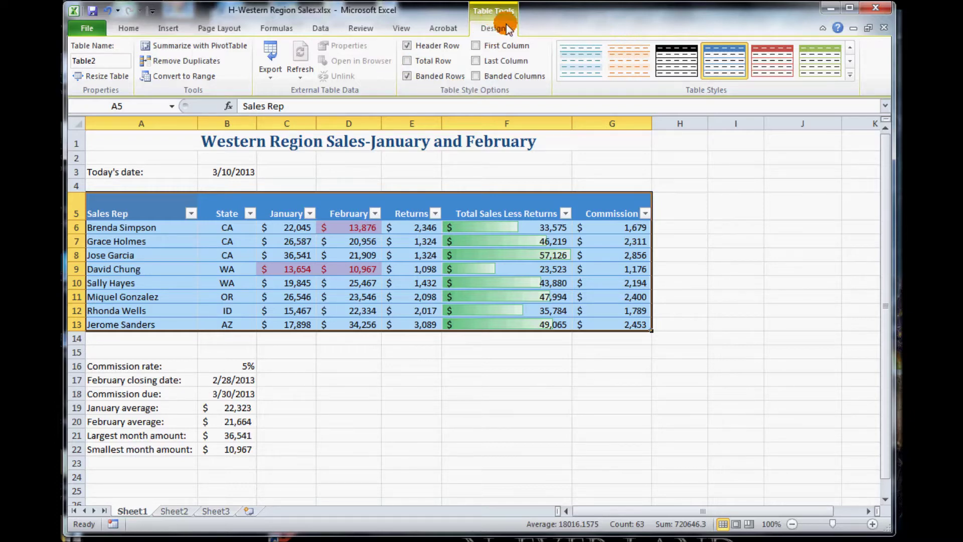
Select a cell in Table2 and turn on Total Row, summing Commission to 16,858 in row 14
left_click(125, 212)
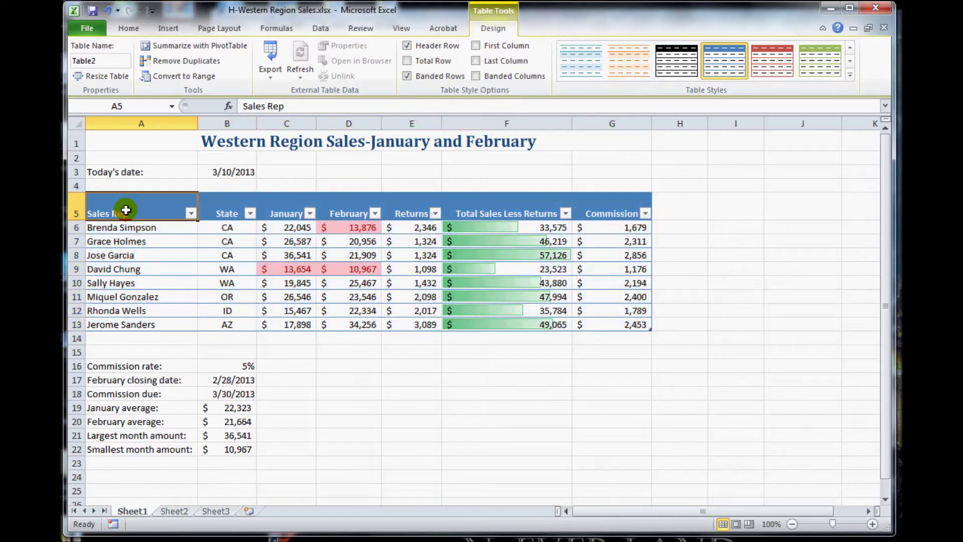
left_click(190, 255)
left_click(364, 244)
left_click(451, 266)
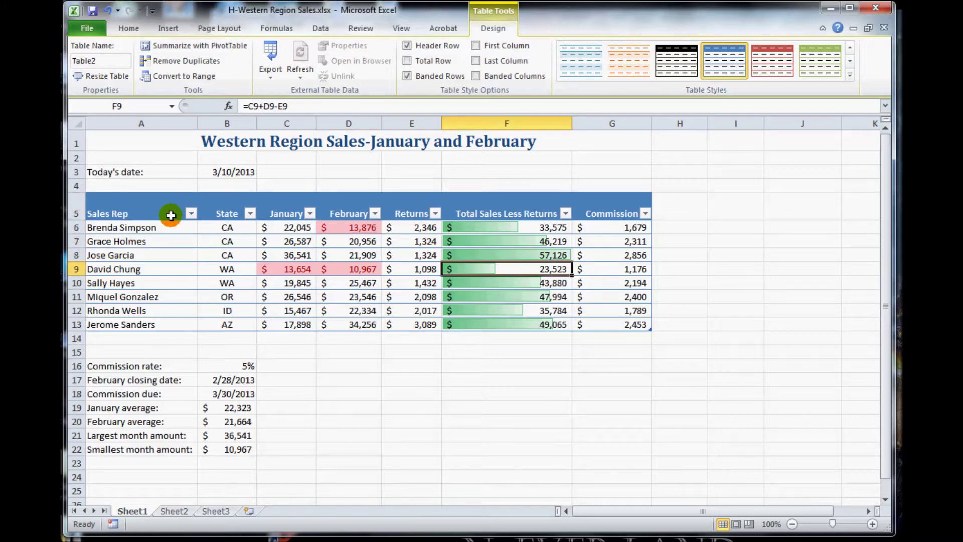
left_click(198, 176)
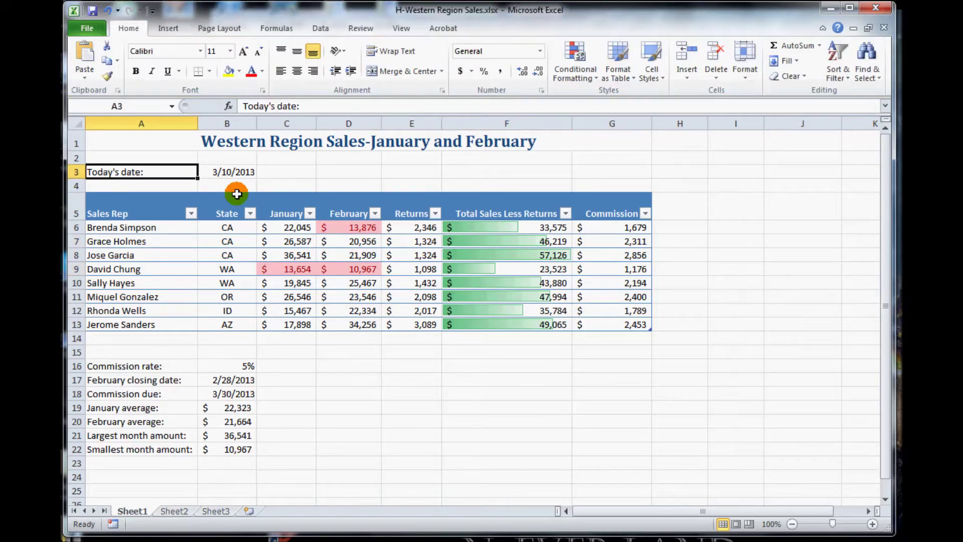
left_click(137, 252)
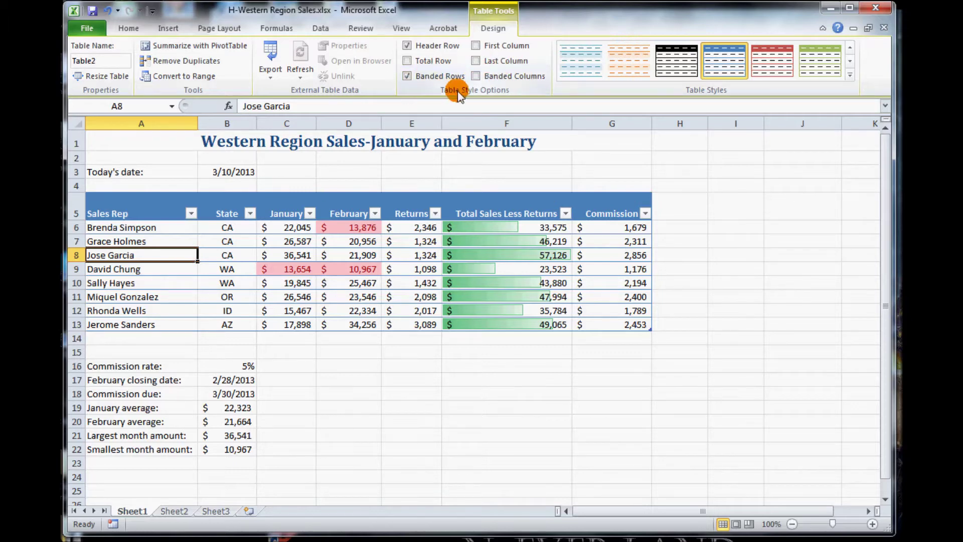
left_click(408, 62)
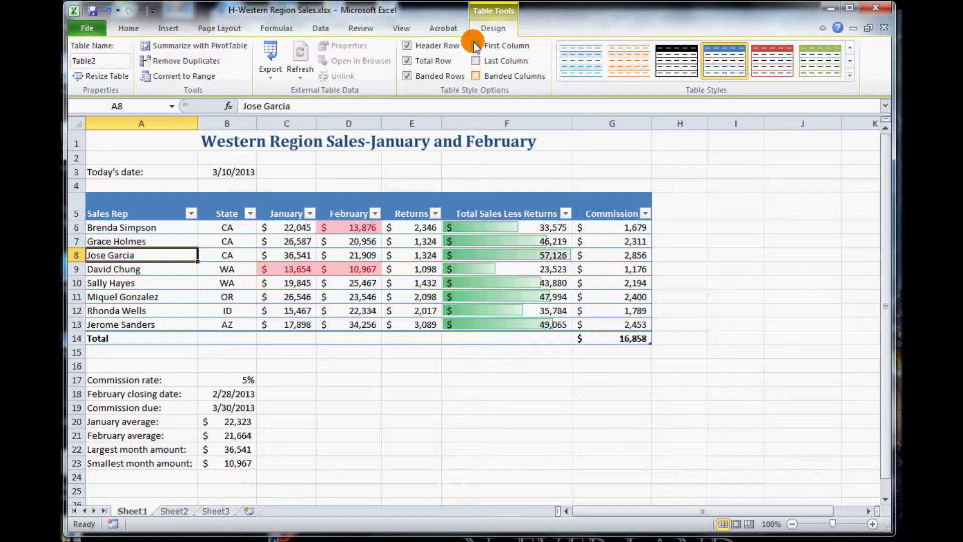
left_click(410, 61)
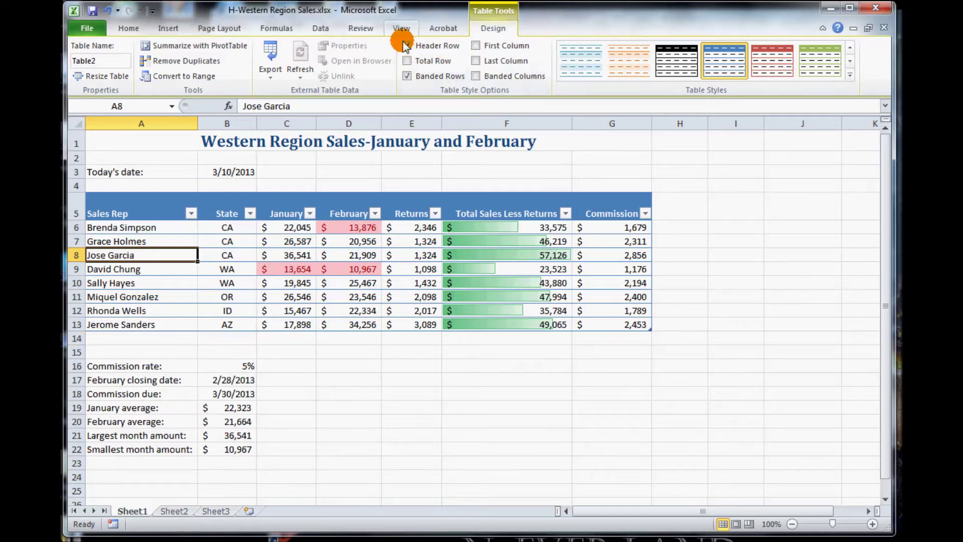
left_click(404, 63)
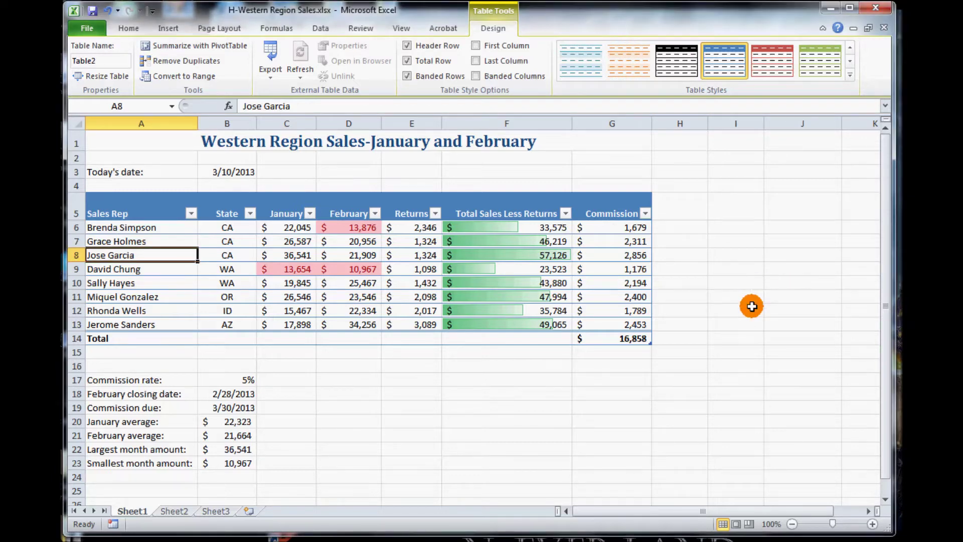
Fill the G14 SUBTOTAL formula left to C14, totalling January 178,583 through Total Sales 337,166
left_click(629, 338)
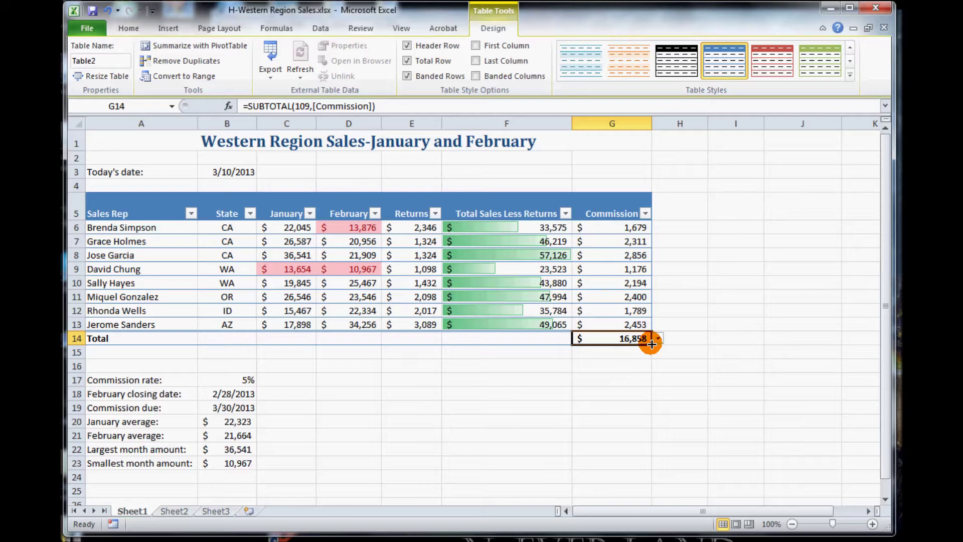
left_click_drag(652, 344, 280, 344)
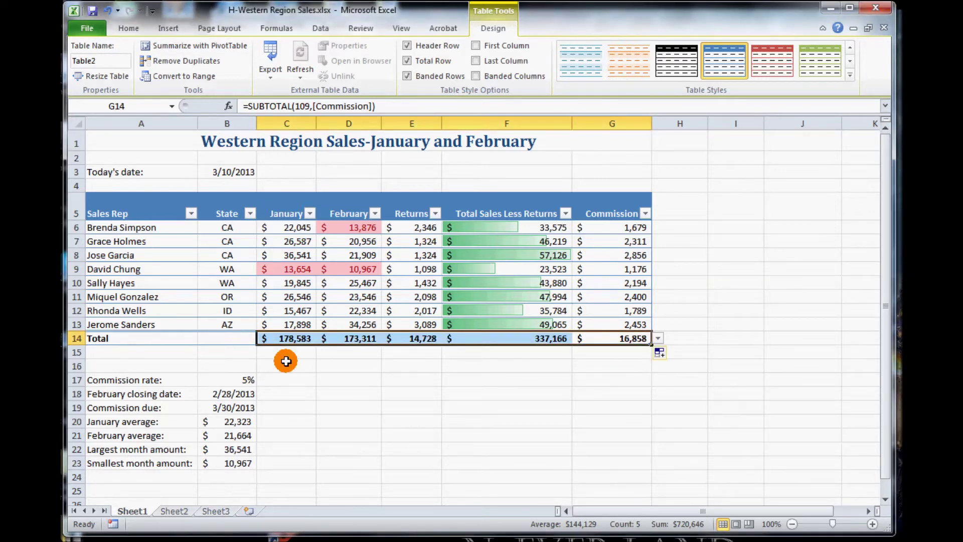
left_click(229, 339)
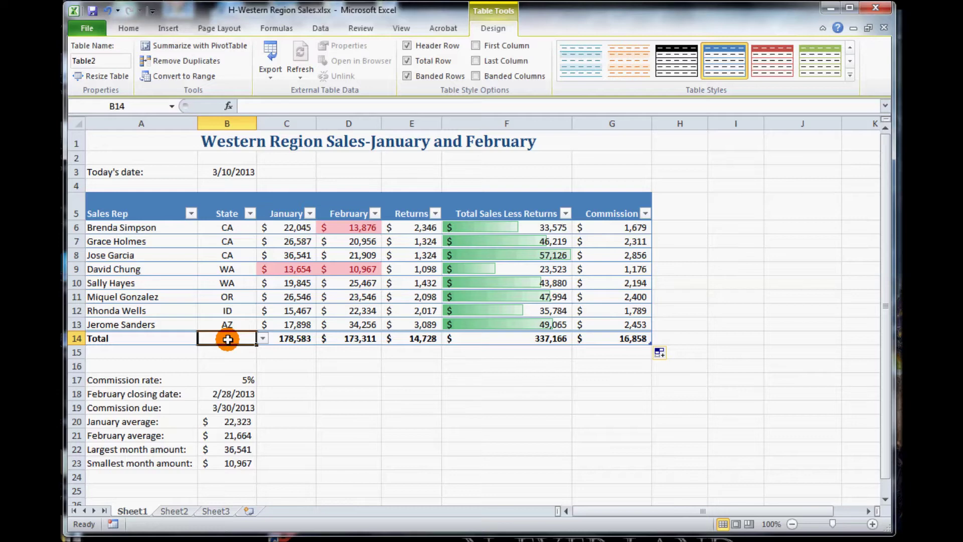
left_click(178, 339)
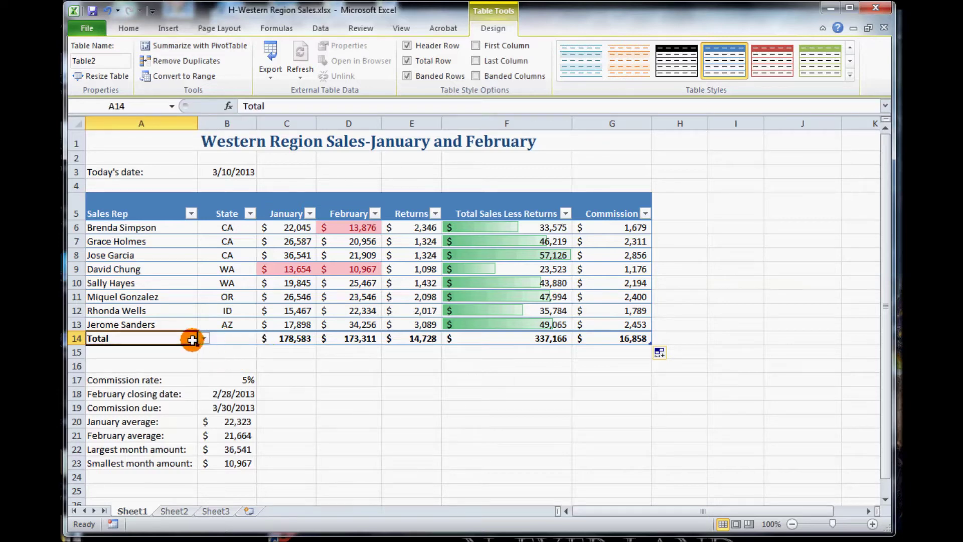
left_click(230, 338)
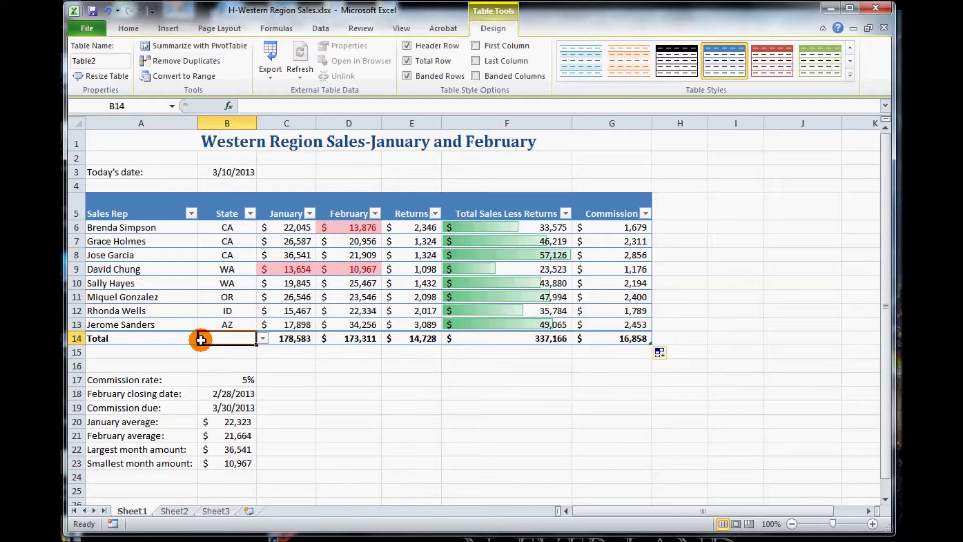
left_click(168, 337)
left_click(231, 337)
left_click(291, 341)
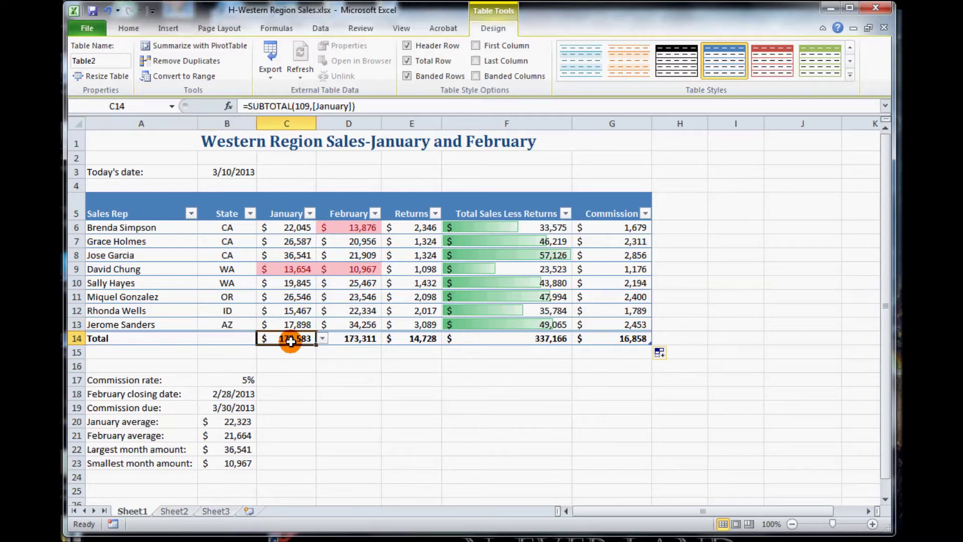
left_click(337, 339)
left_click(413, 339)
left_click(473, 338)
left_click(621, 343)
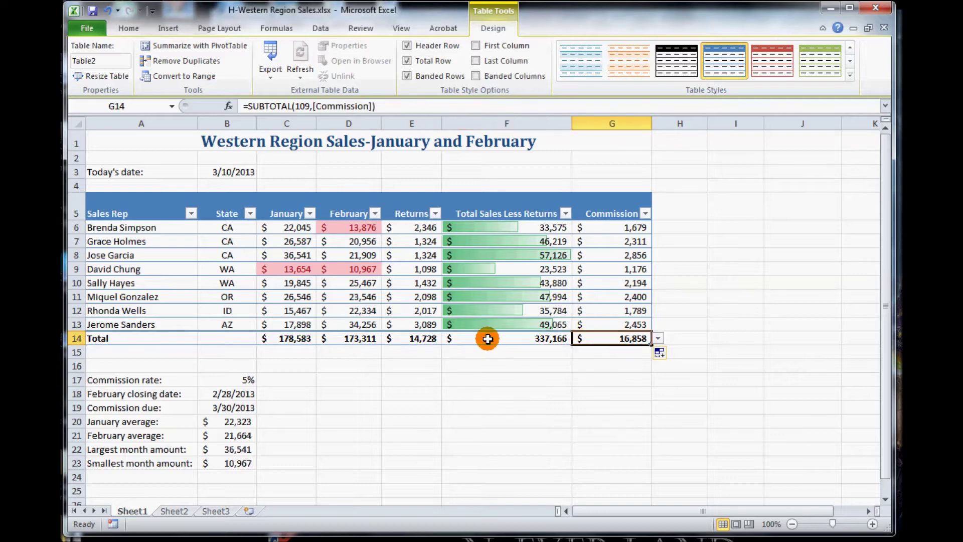
left_click(229, 340)
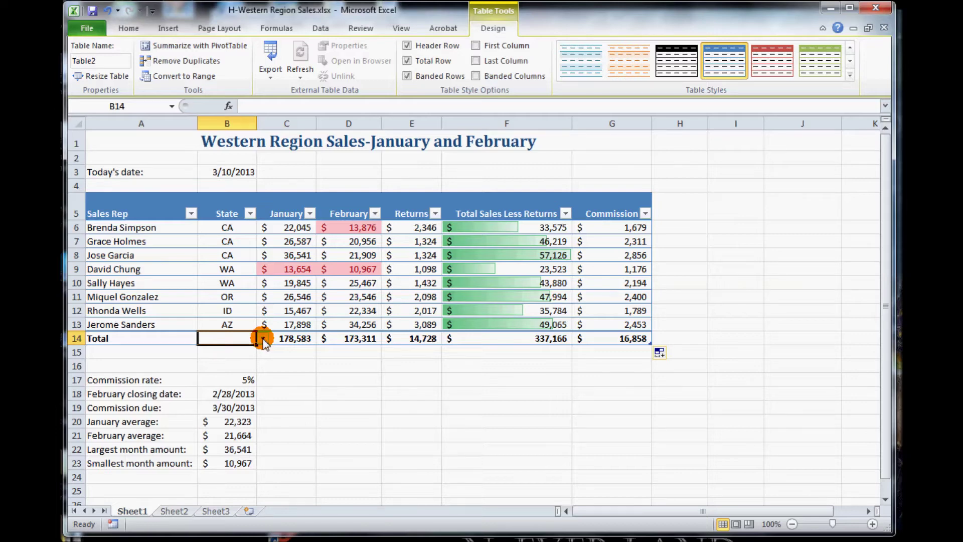
left_click(263, 339)
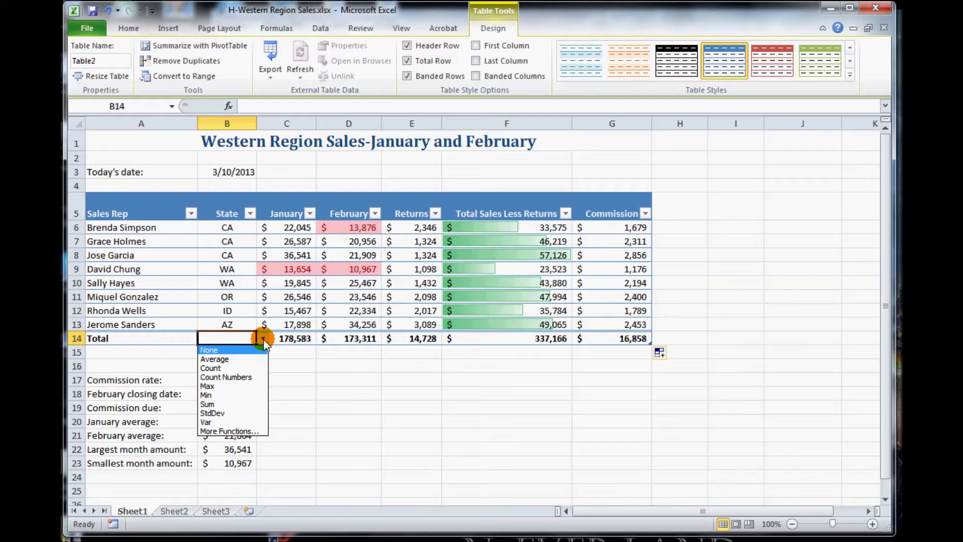
left_click(263, 340)
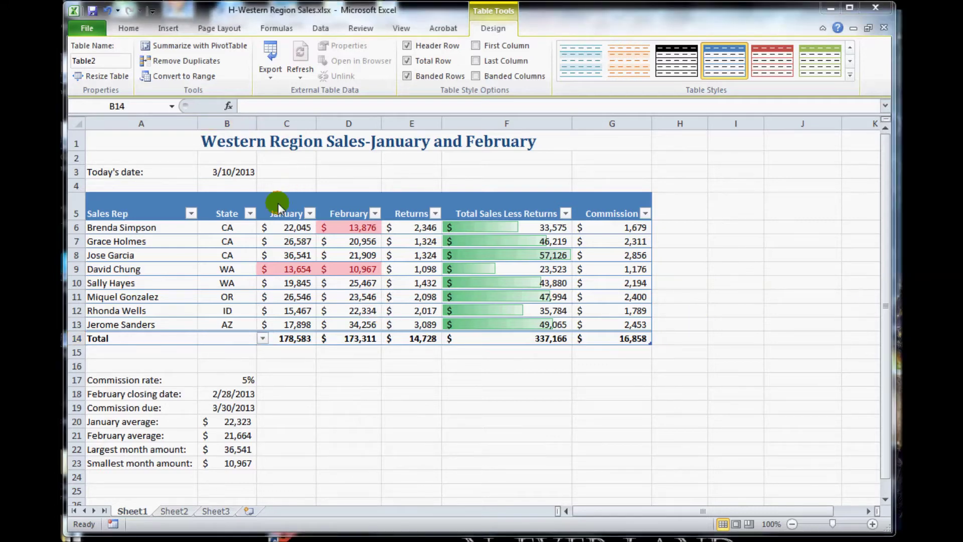
Sort Table2 by State A to Z so rows run AZ, CA, ID, OR, WA
left_click(228, 210)
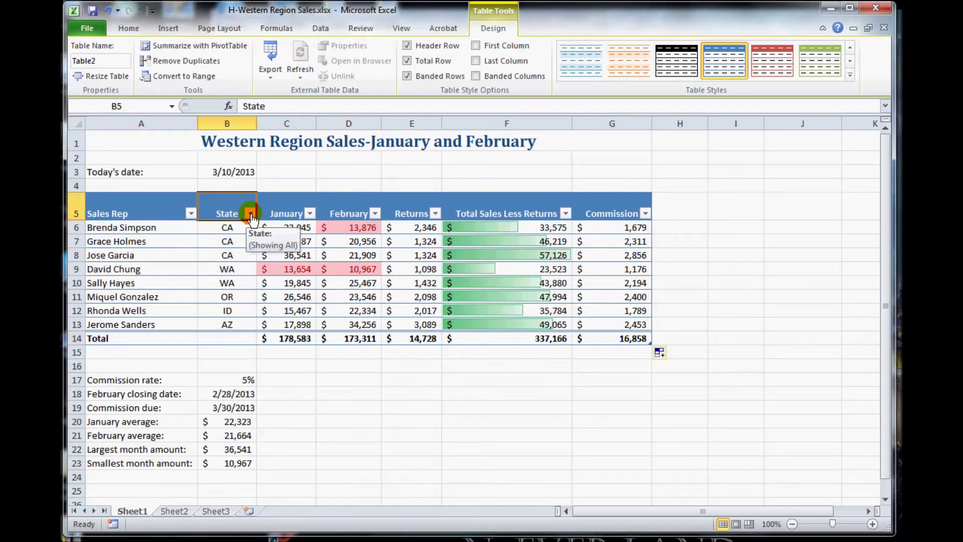
left_click(249, 213)
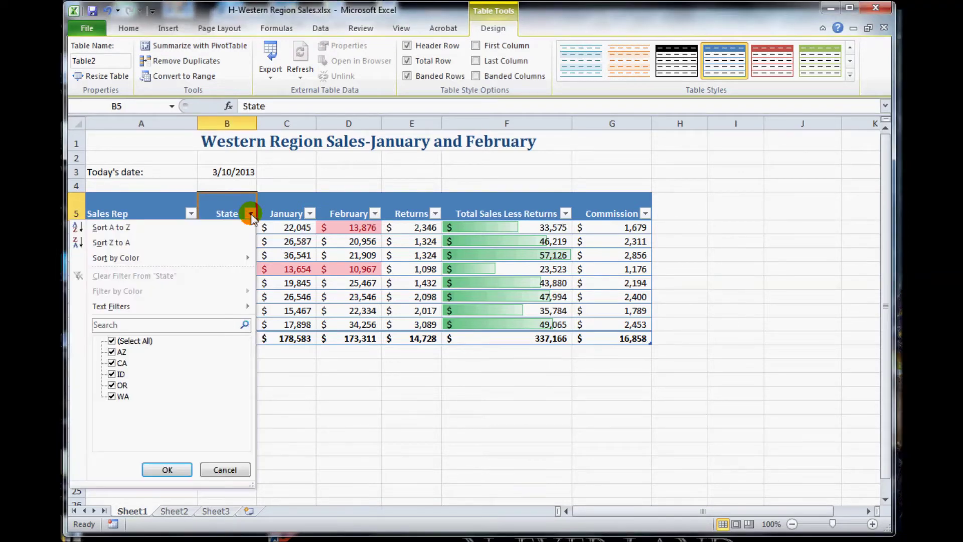
left_click(151, 232)
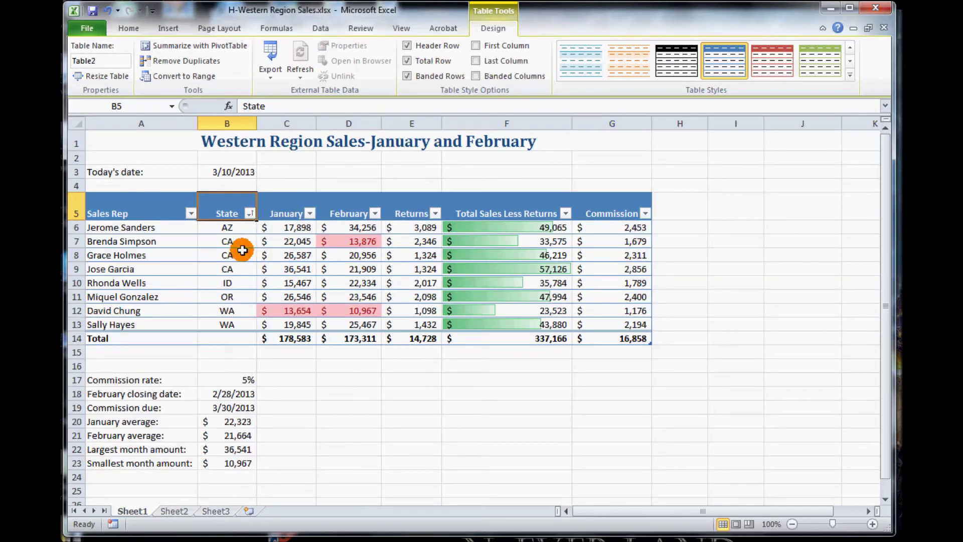
key("ctrl+z")
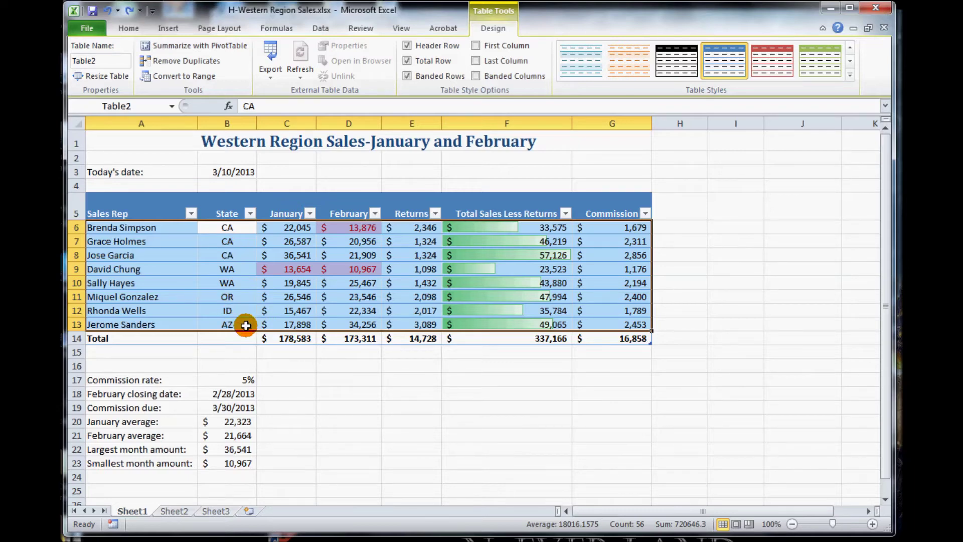
left_click(250, 214)
left_click(146, 228)
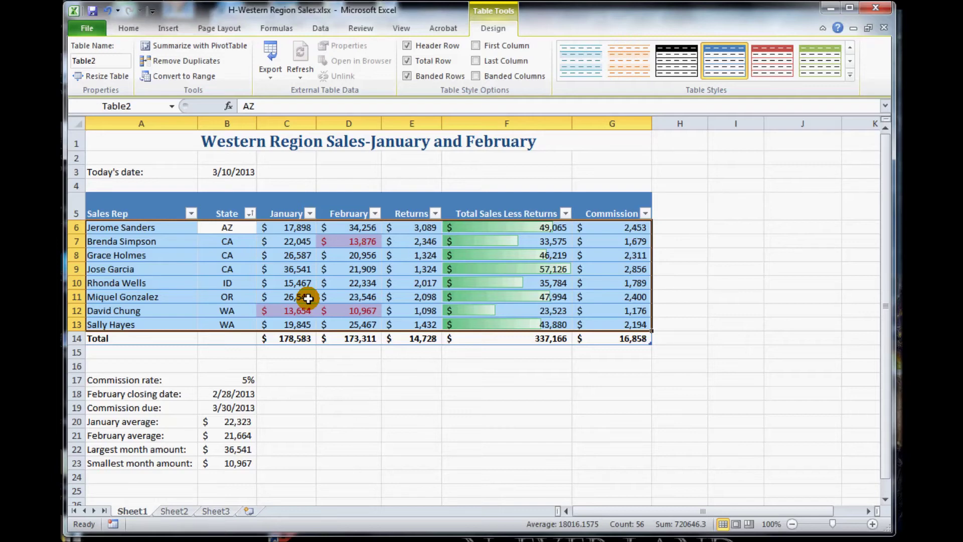
Bring up Custom Sort from Home > Sort & Filter and add a second sort level
left_click(128, 29)
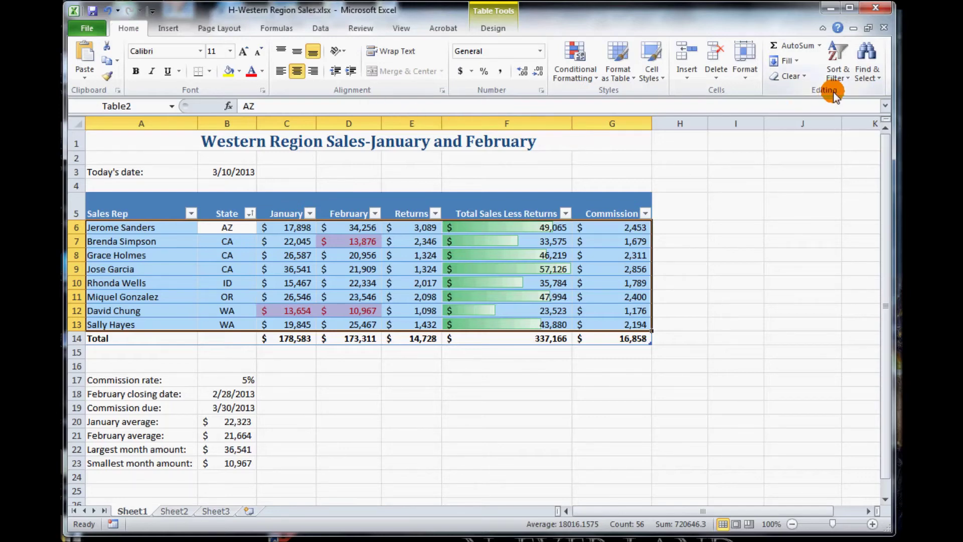
left_click(841, 70)
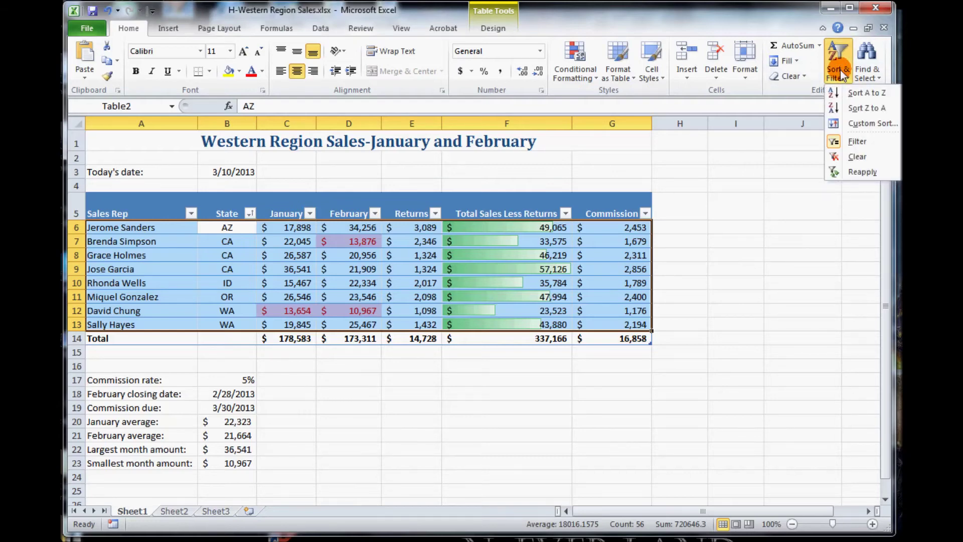
left_click(853, 123)
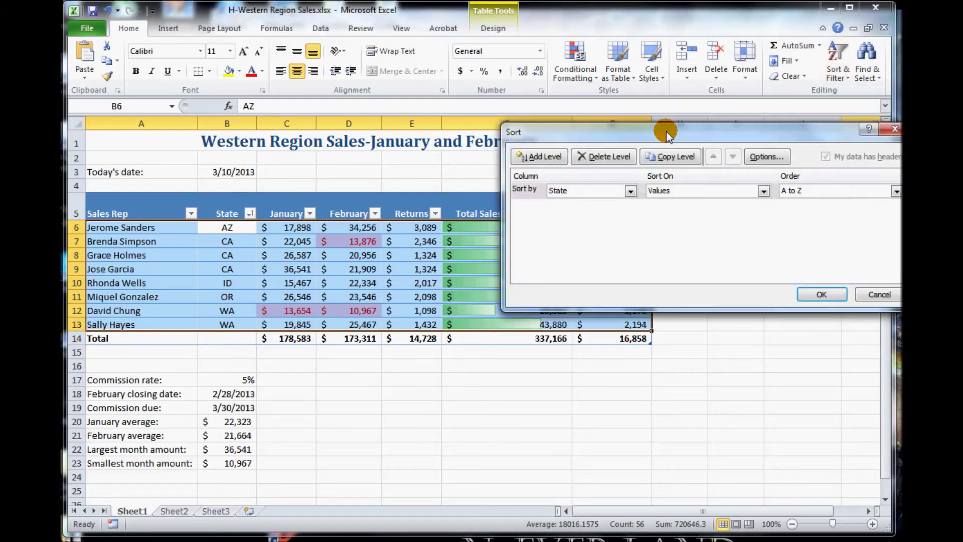
left_click_drag(668, 134, 601, 356)
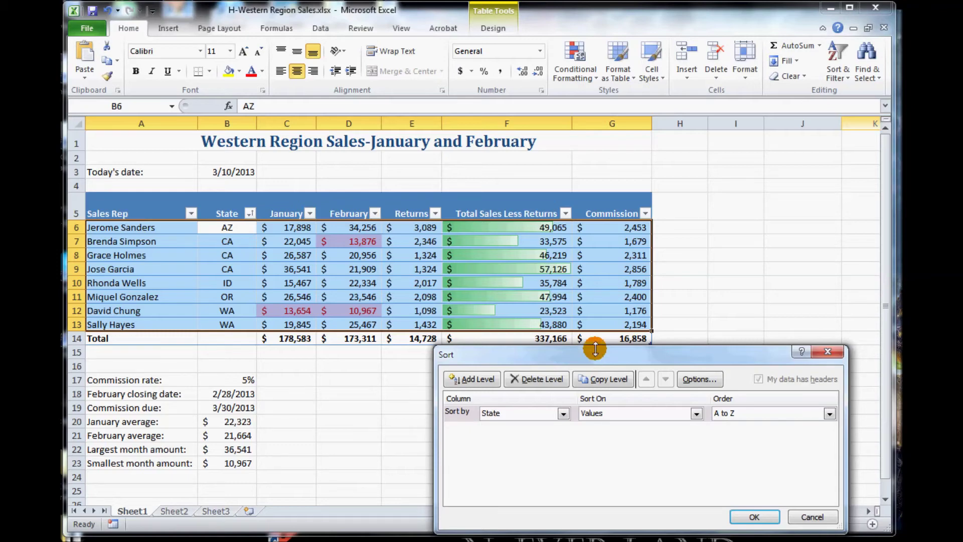
left_click_drag(595, 351, 731, 238)
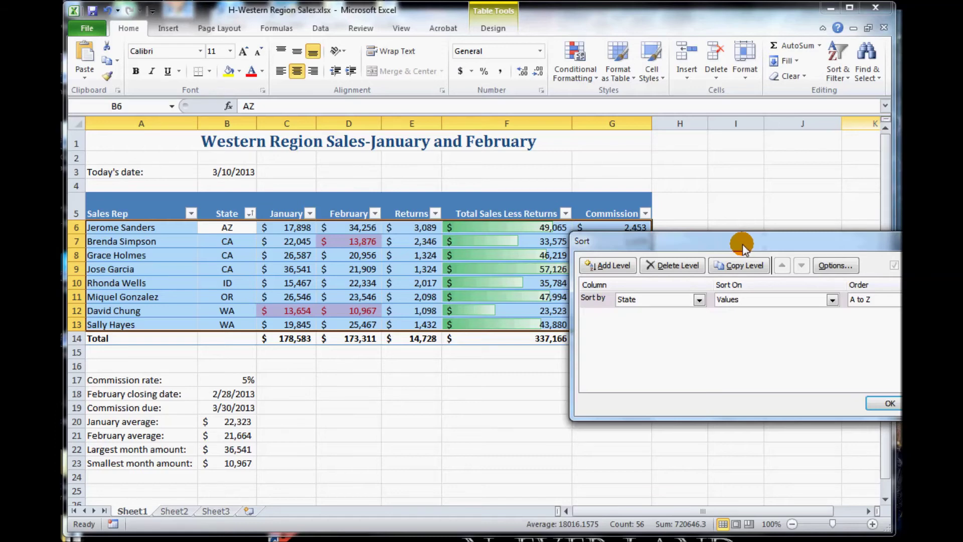
left_click(608, 266)
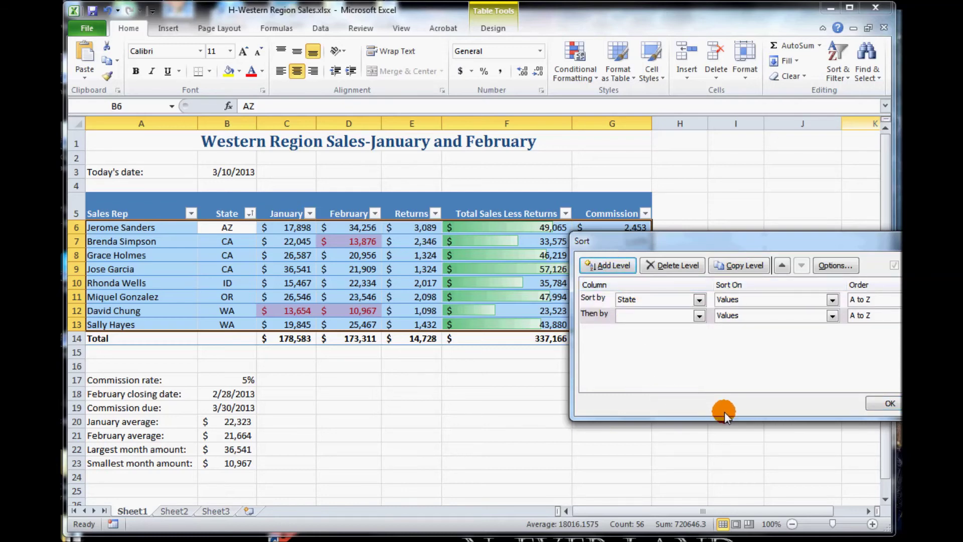
Set the second level to Total Sales Less Returns, Largest to Smallest, and apply the sort
left_click(699, 316)
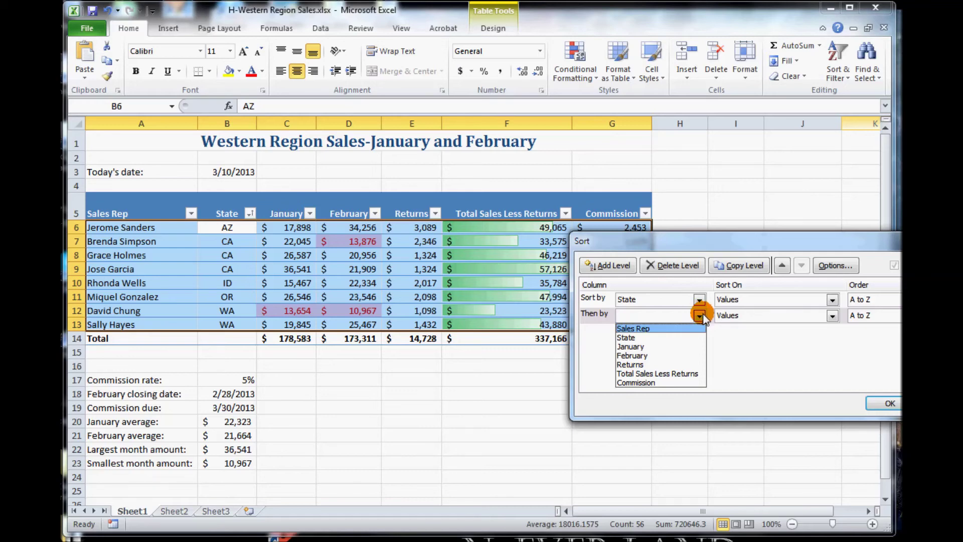
left_click(690, 374)
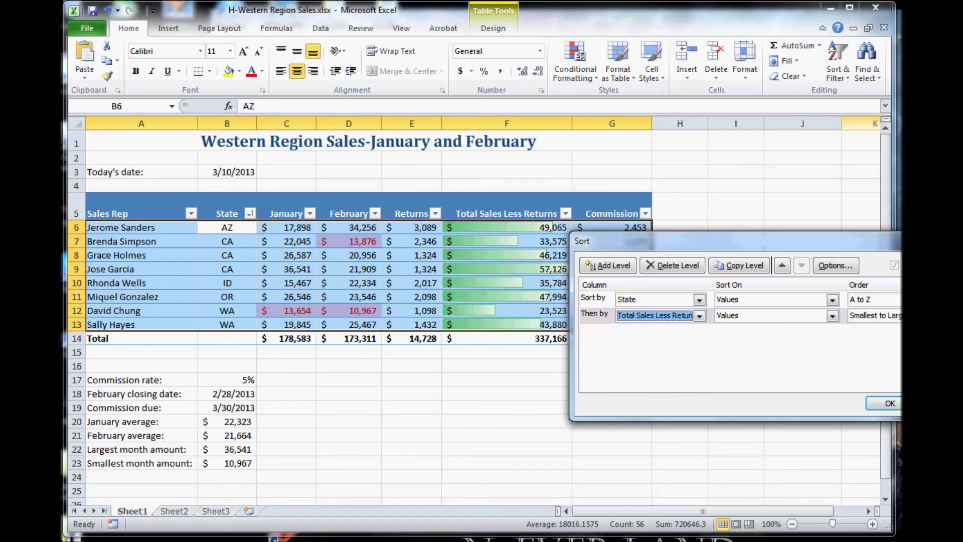
left_click_drag(871, 244, 764, 243)
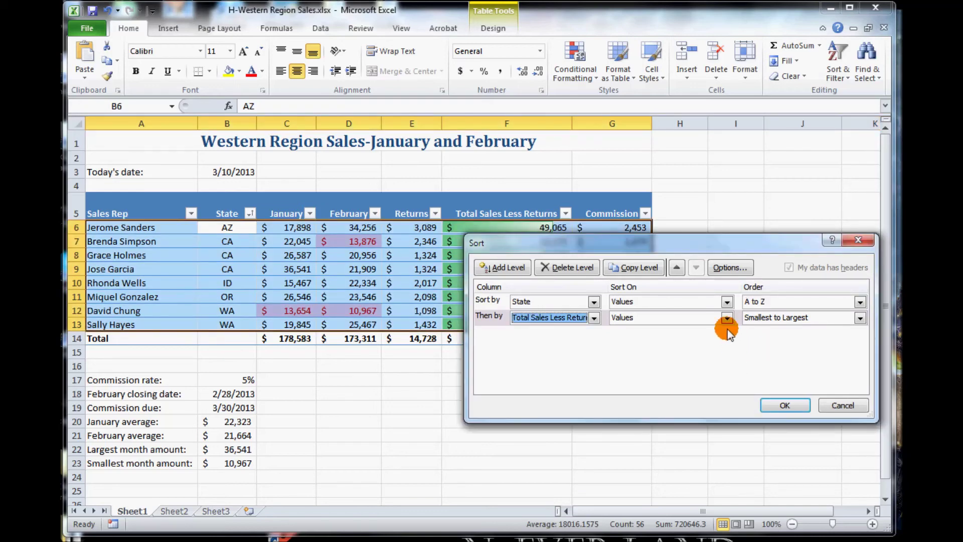
left_click(860, 318)
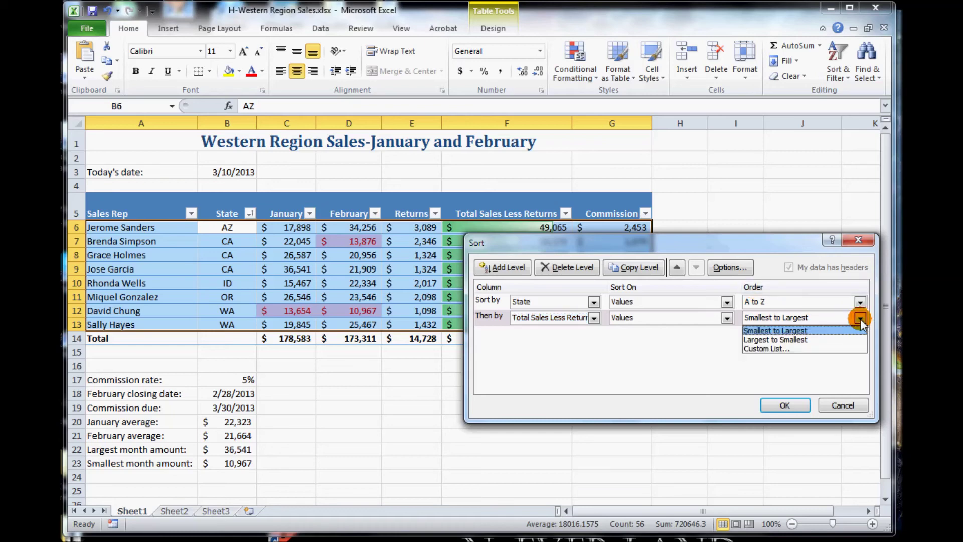
left_click(802, 340)
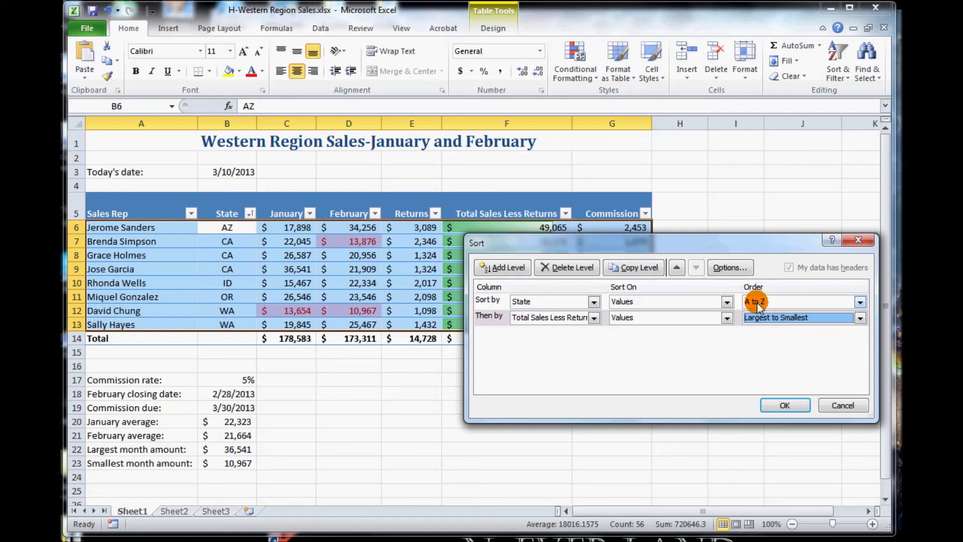
left_click(785, 405)
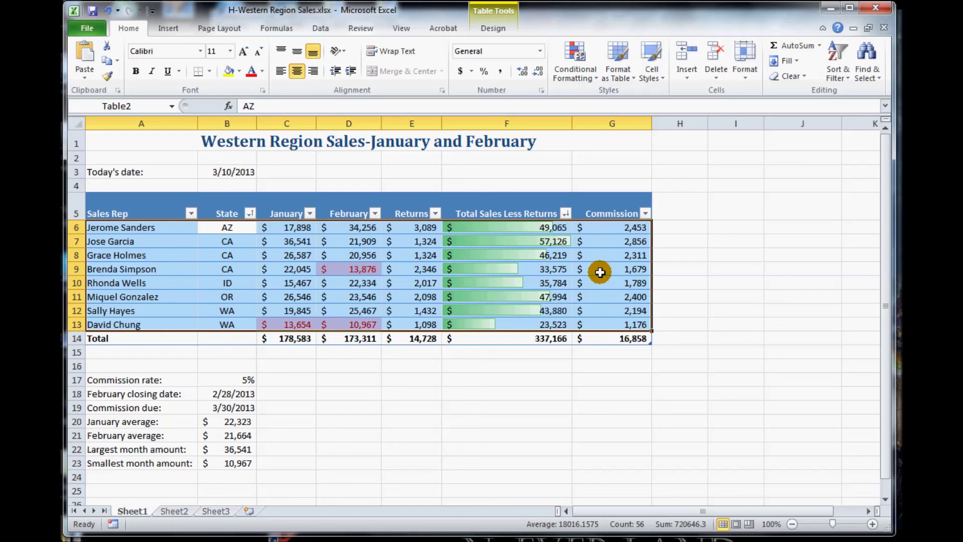
Save the workbook from the Quick Access Toolbar
left_click(93, 11)
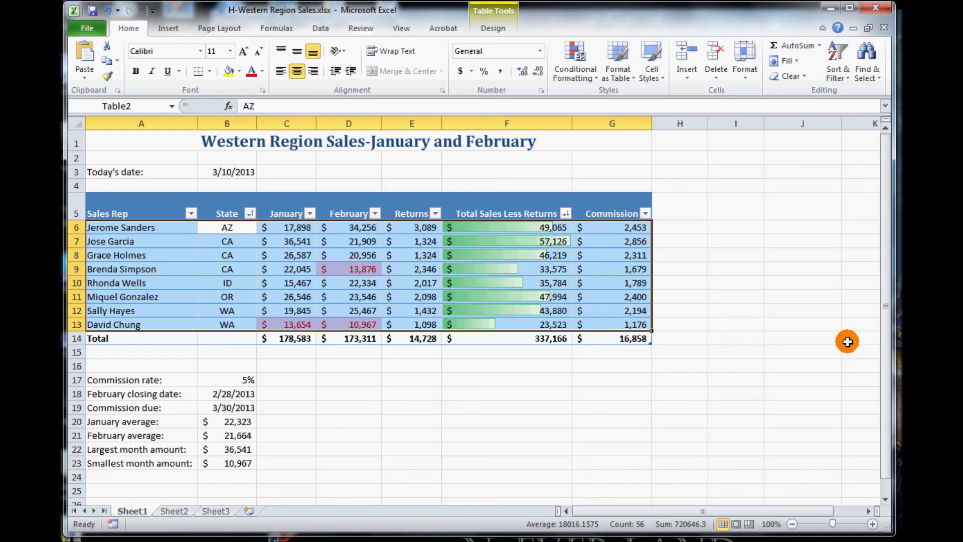